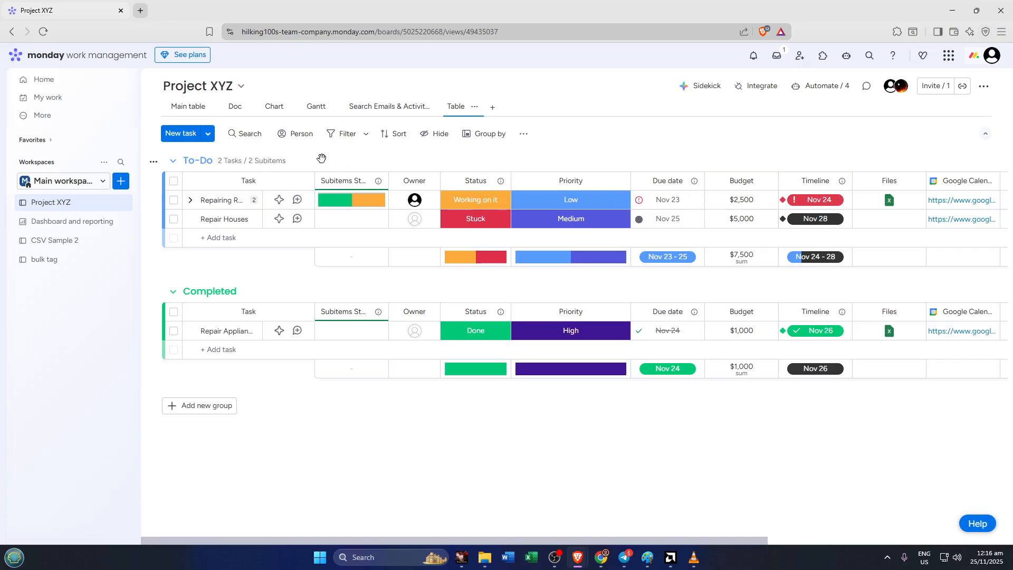
- Open the conditional coloring settings for the board's Main table view
left_click(195, 111)
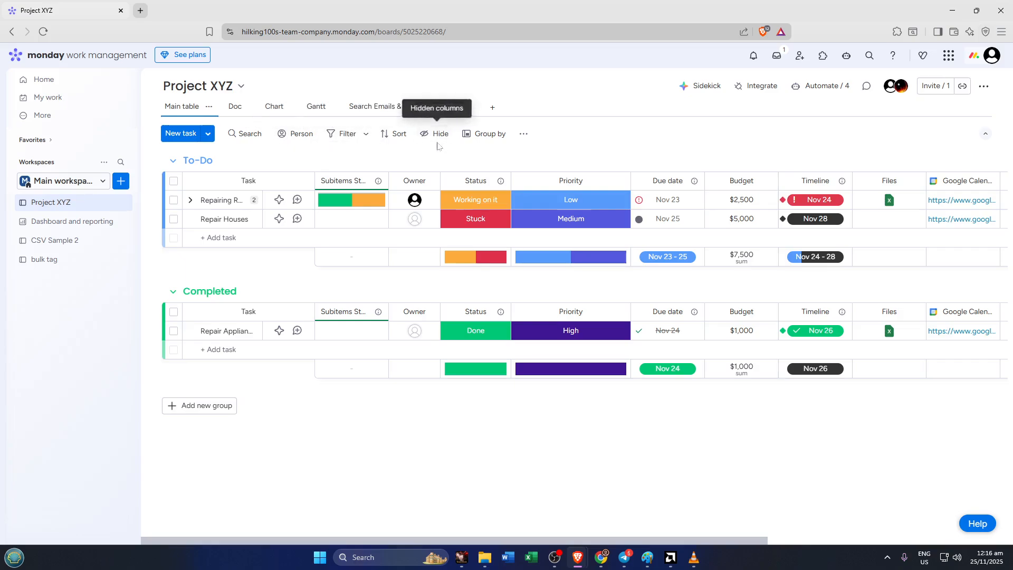
left_click(209, 108)
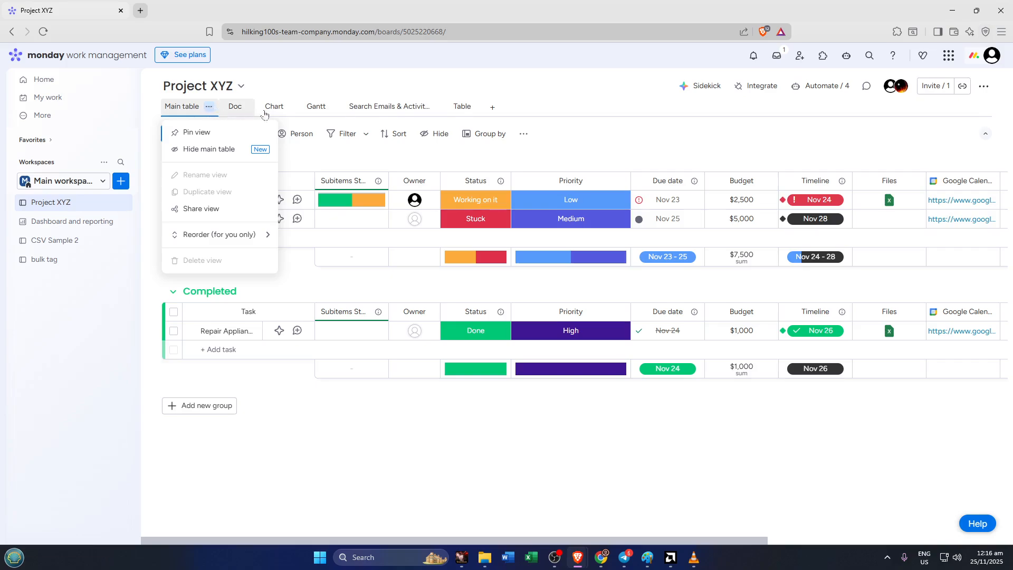
left_click(520, 137)
left_click(523, 134)
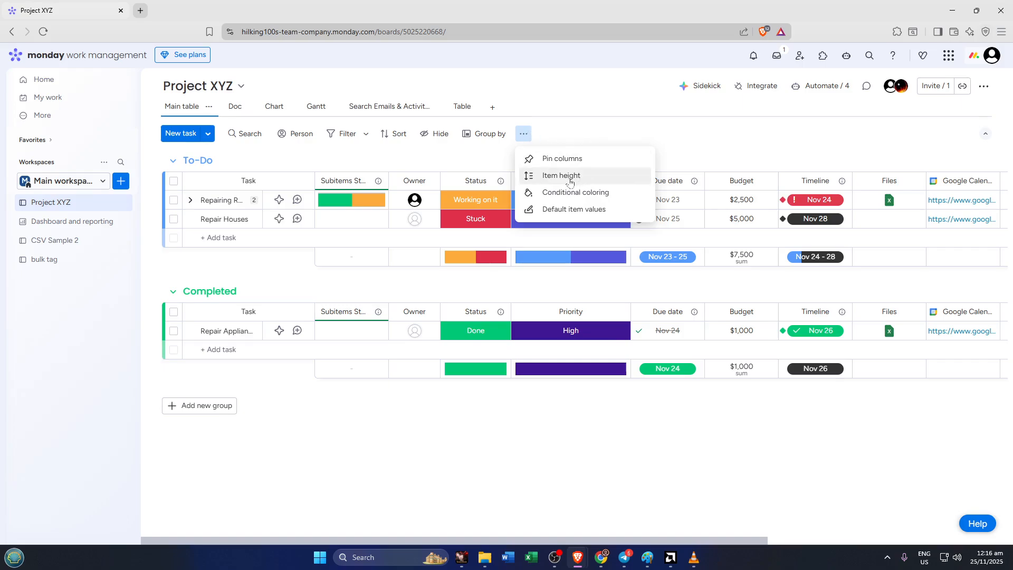
left_click(575, 196)
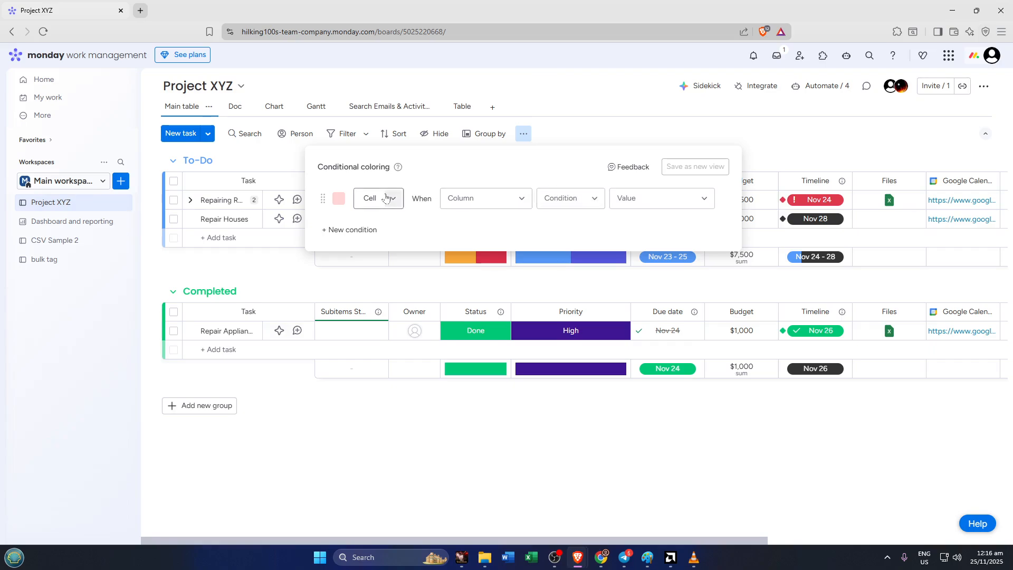
- Set the first coloring rule to light green and apply it to the whole row instead of a cell
left_click(340, 200)
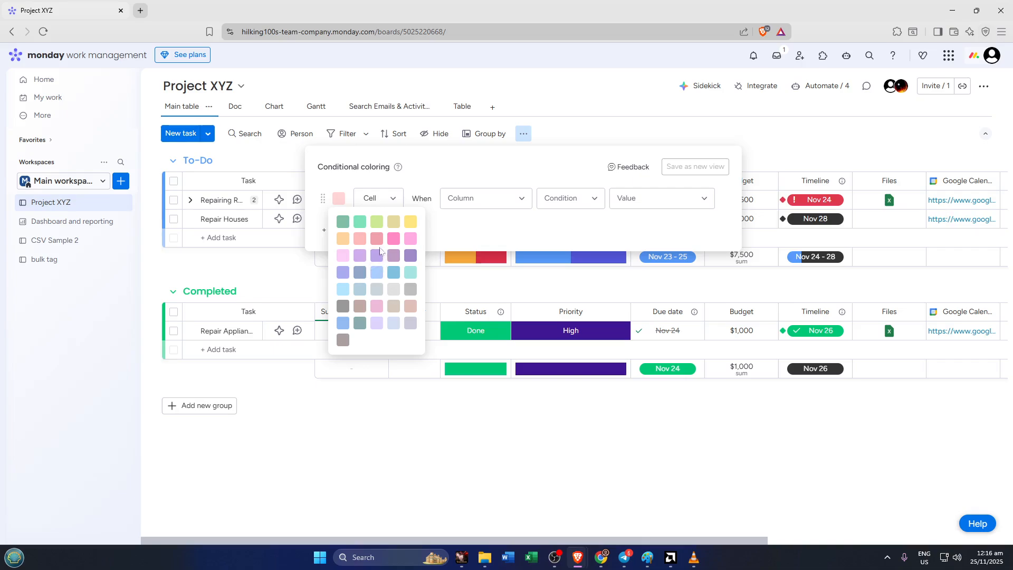
left_click(364, 225)
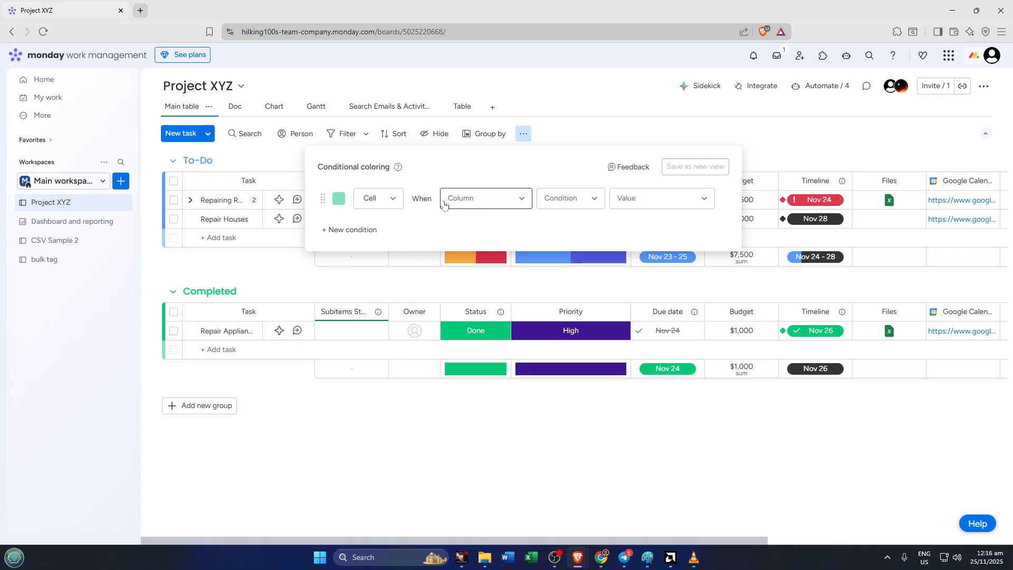
left_click(521, 205)
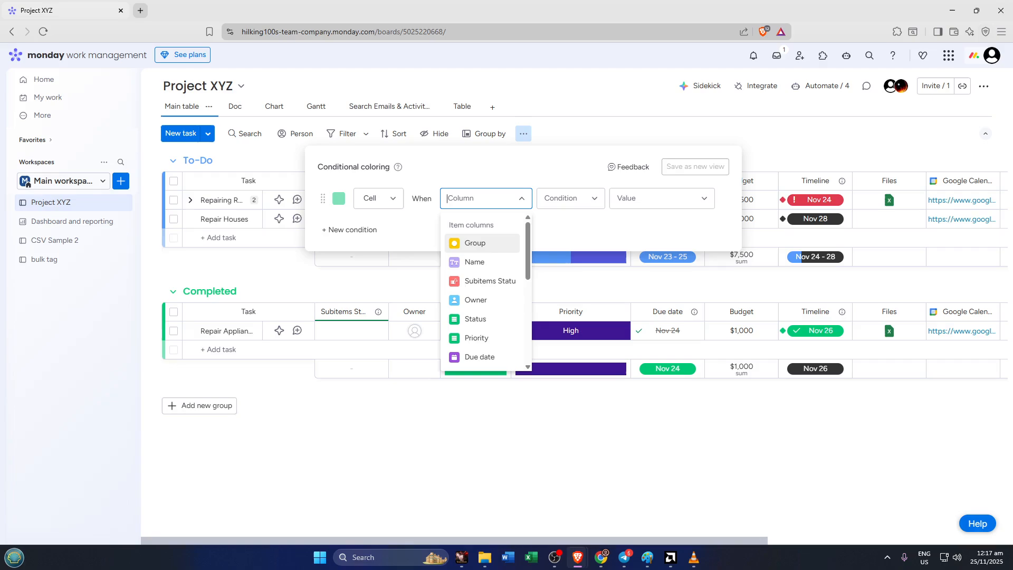
left_click(393, 199)
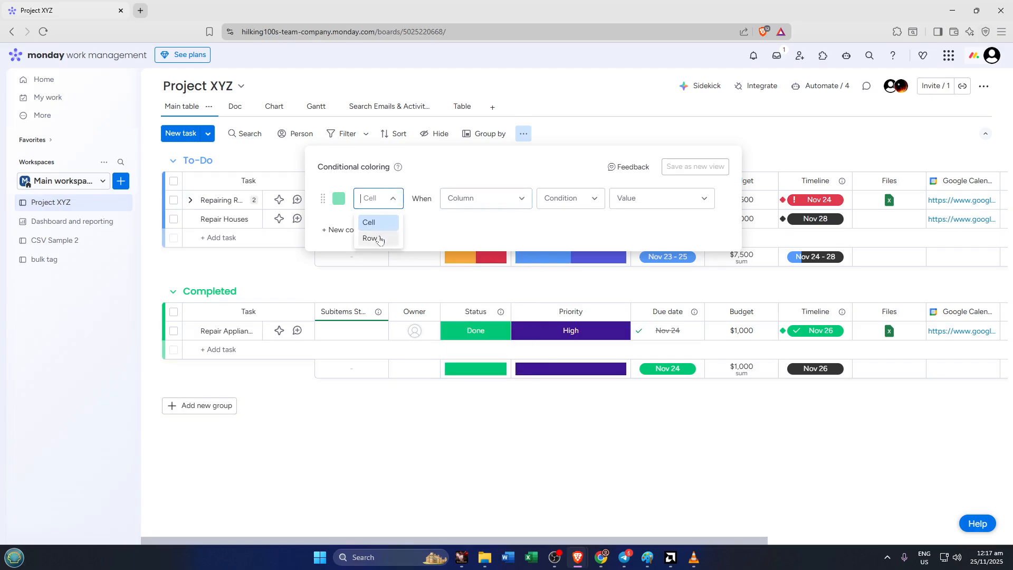
left_click(377, 239)
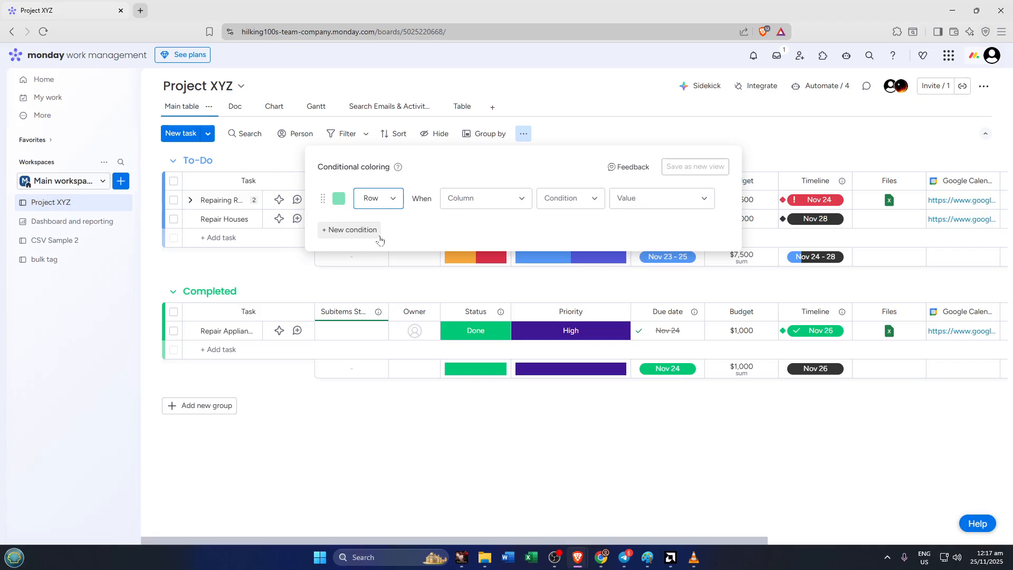
- Make the green rule apply when Status is Done, and save the coloring as a new view
left_click(509, 204)
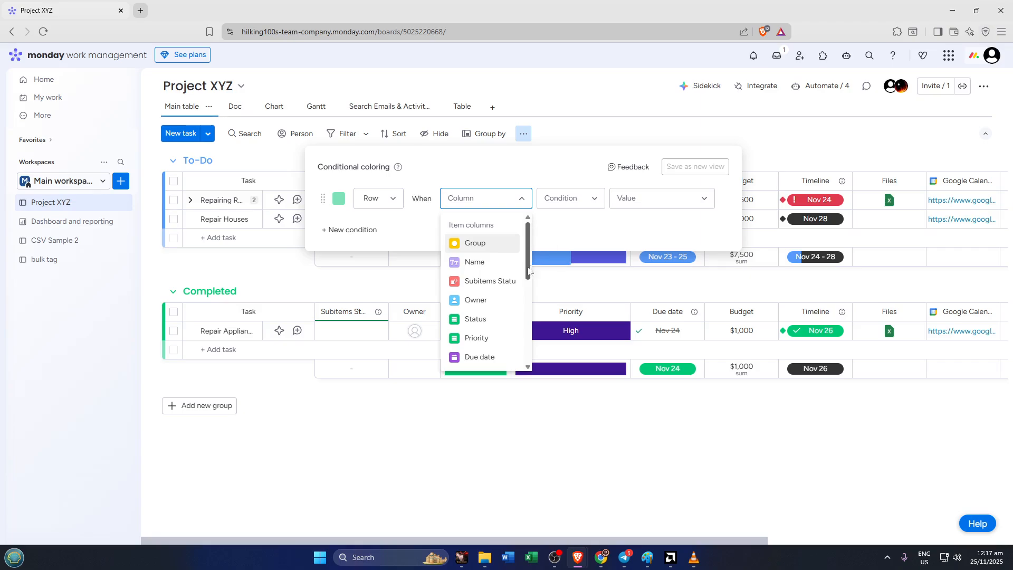
left_click(489, 321)
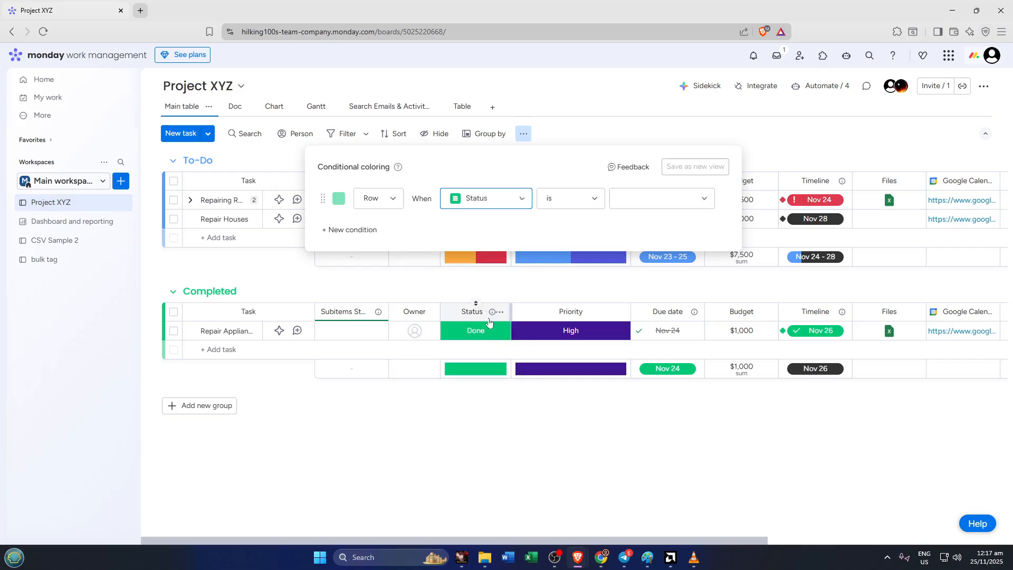
left_click(580, 205)
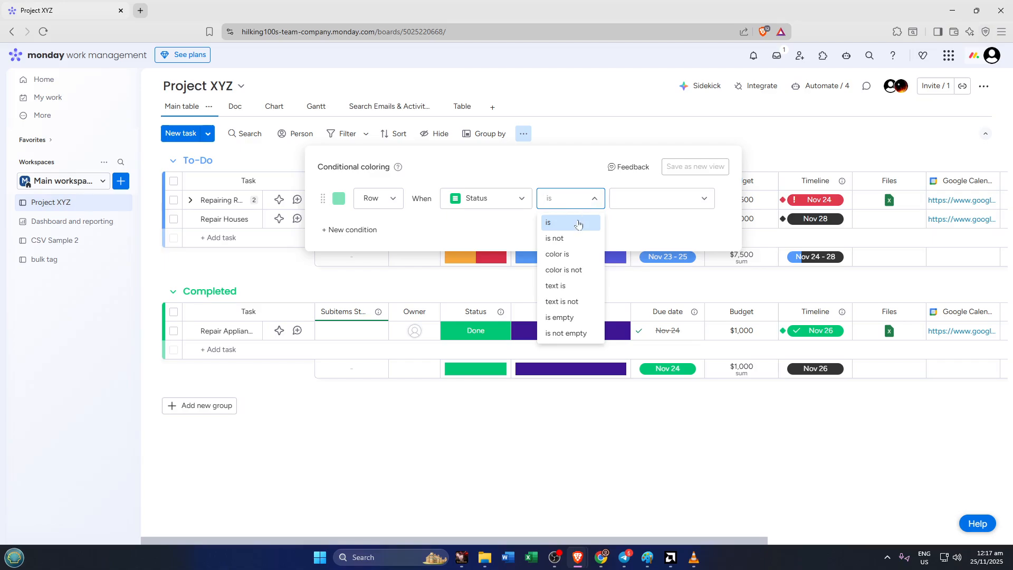
left_click(581, 222)
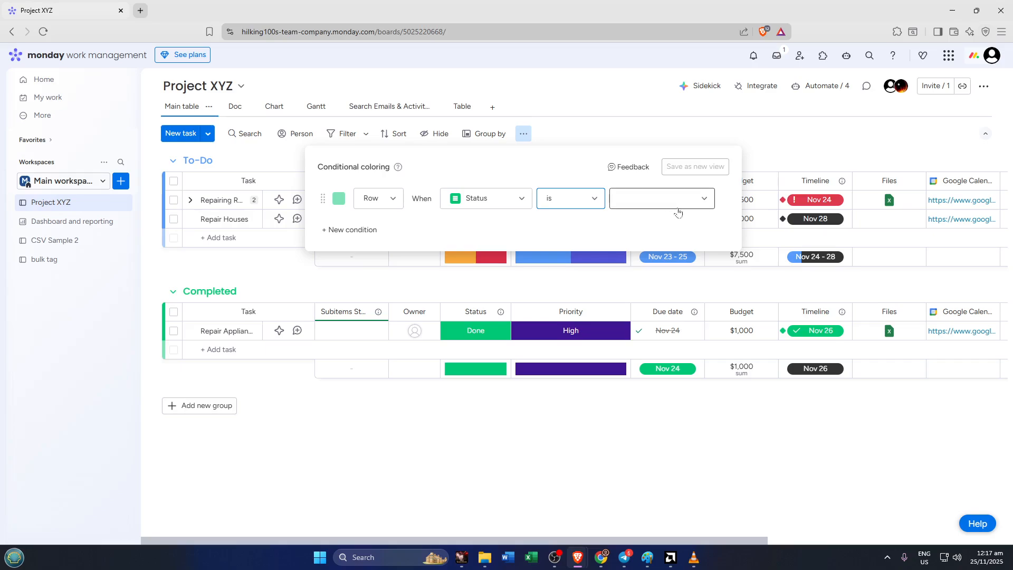
left_click(693, 207)
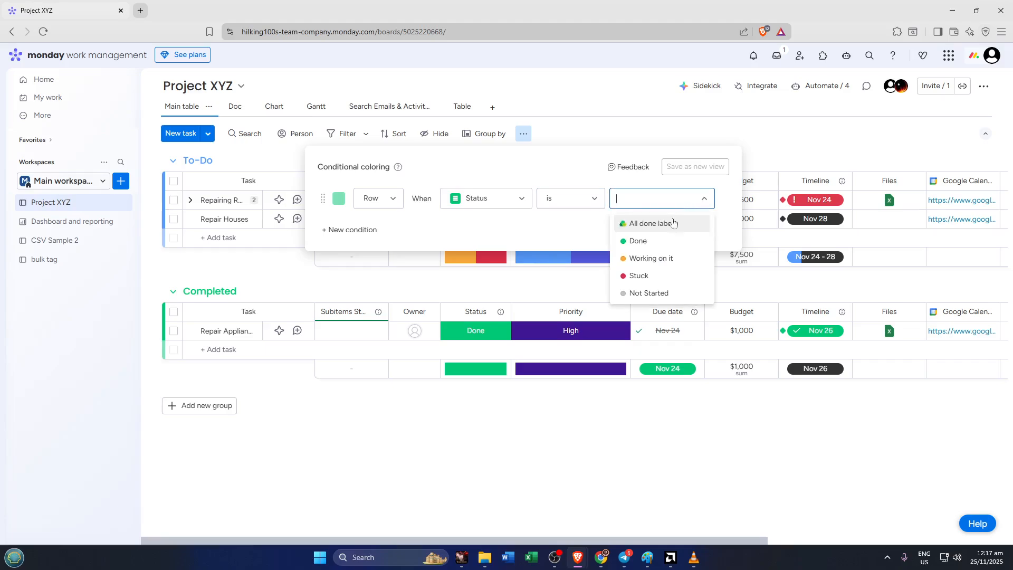
left_click(639, 241)
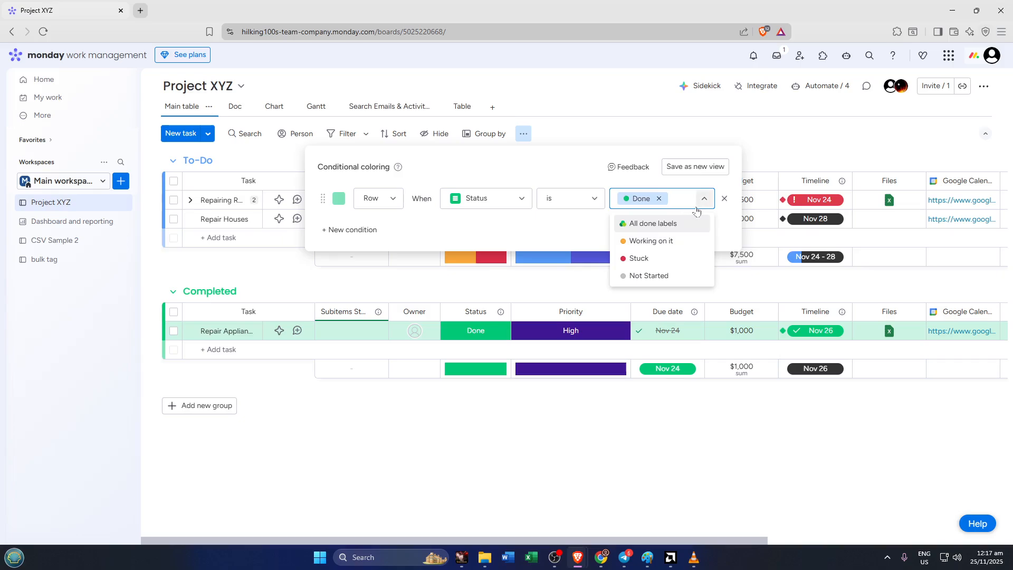
left_click(562, 175)
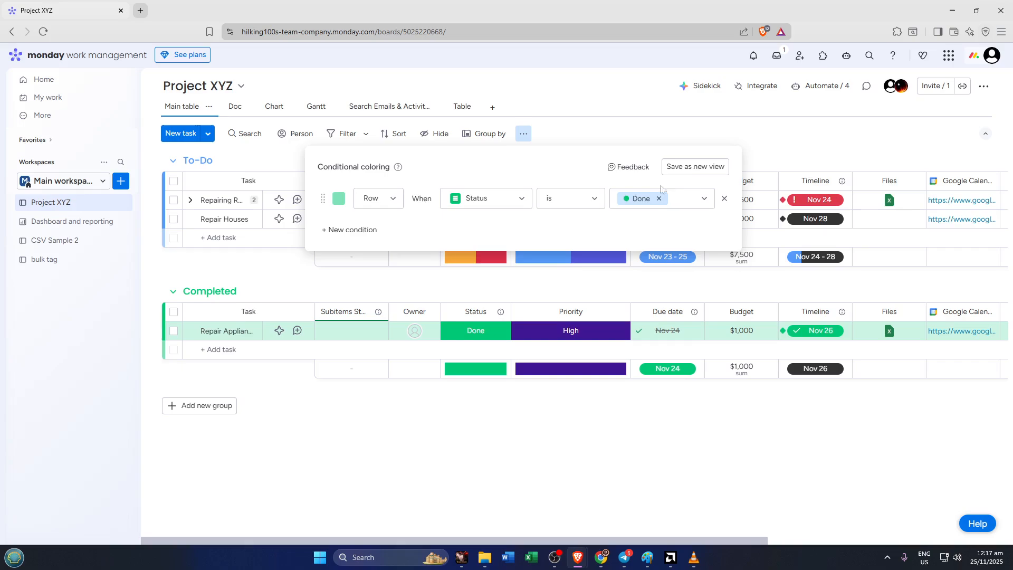
left_click(697, 172)
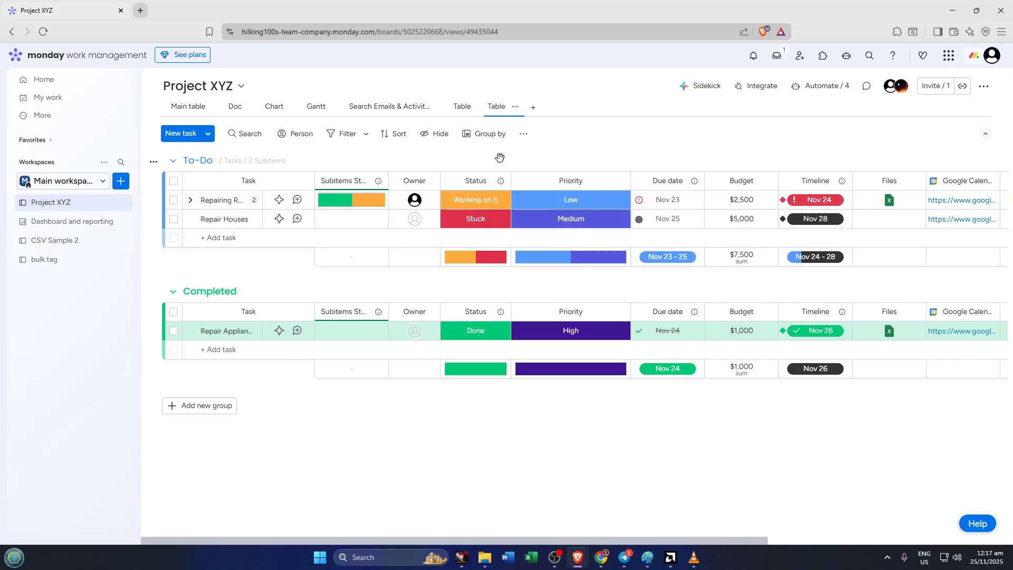
- Add a second conditional coloring rule in the new table view that colors the whole row light pink
left_click(524, 137)
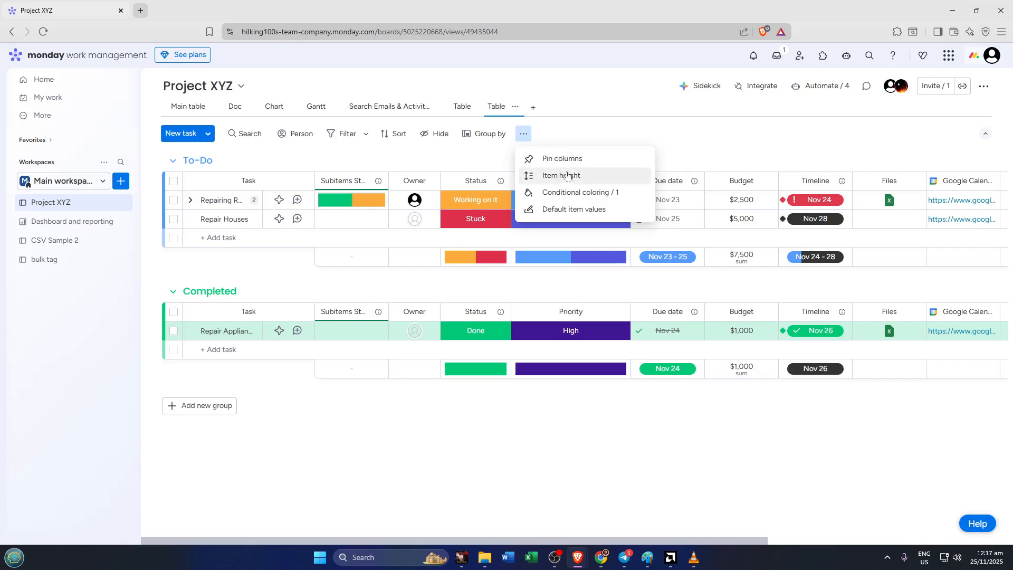
left_click(563, 192)
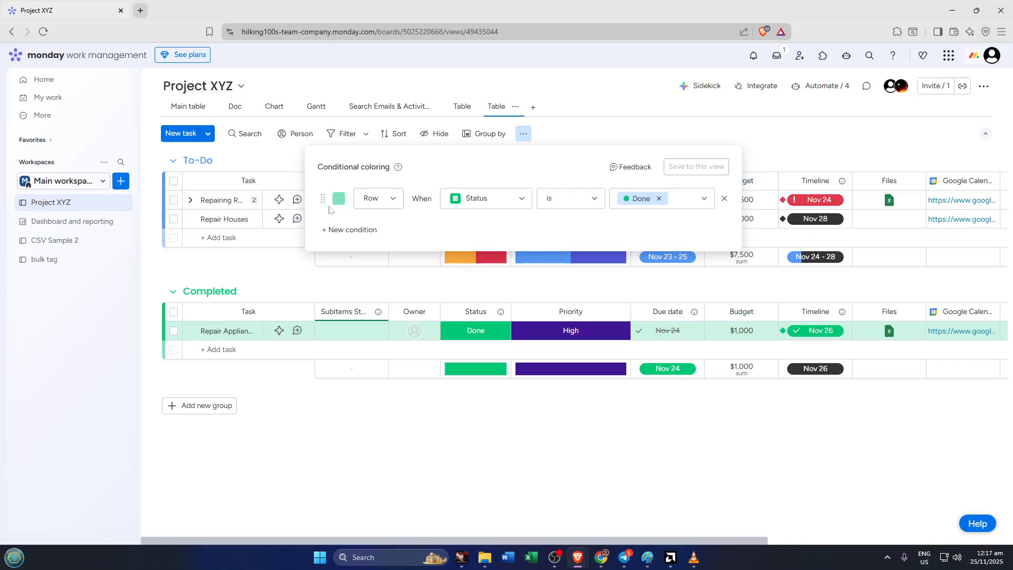
left_click(362, 231)
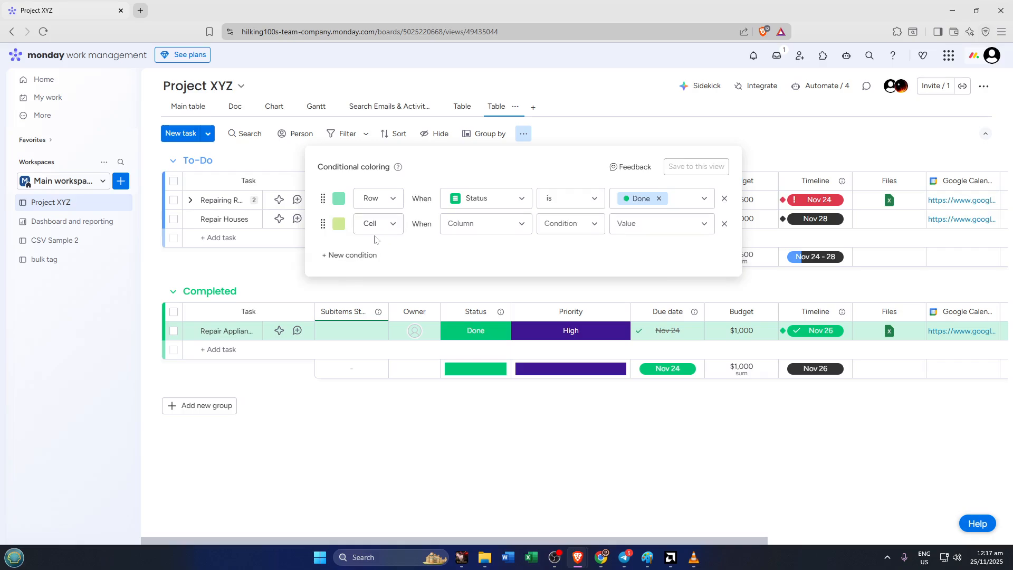
left_click(340, 226)
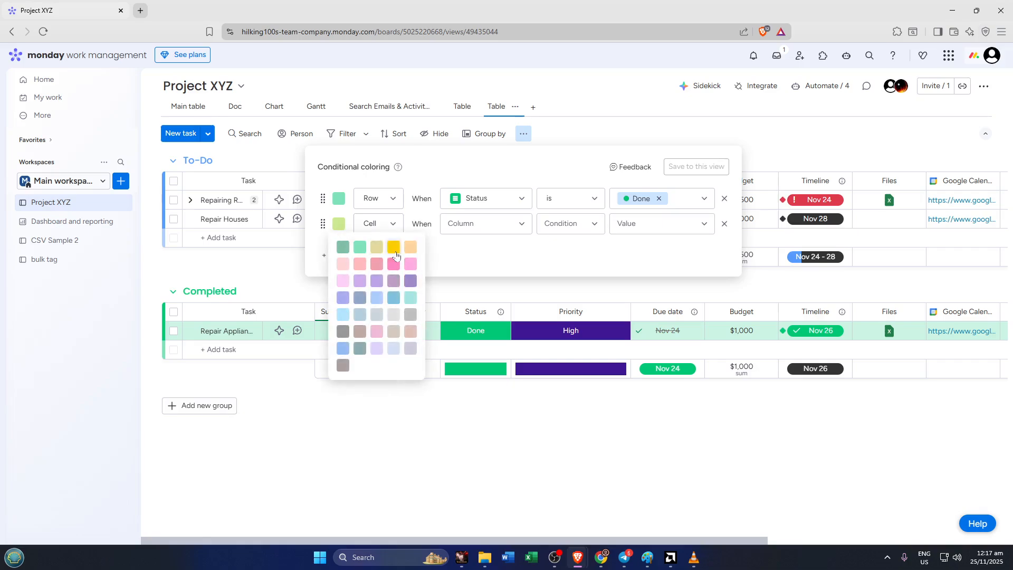
left_click(411, 264)
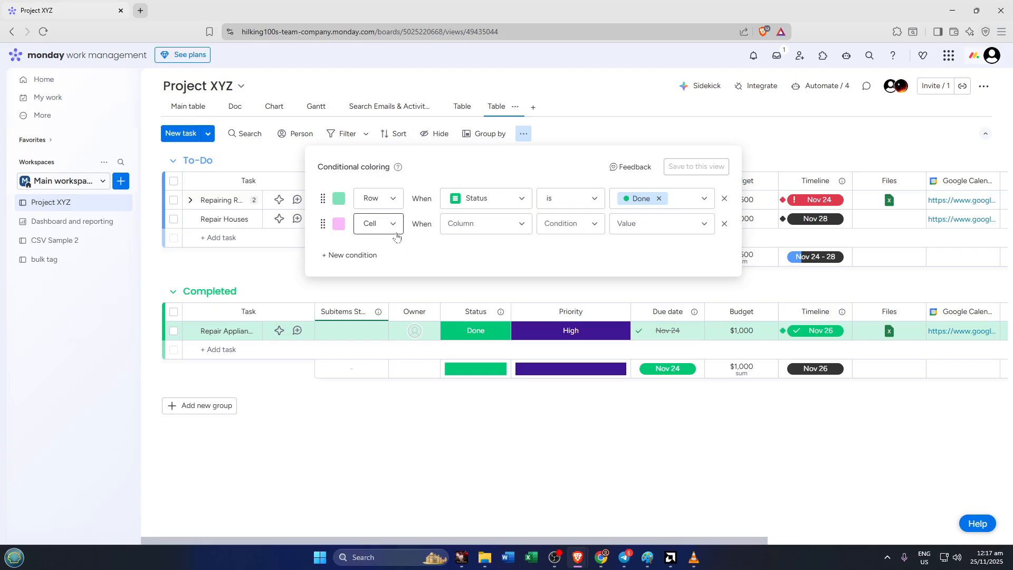
left_click(394, 227)
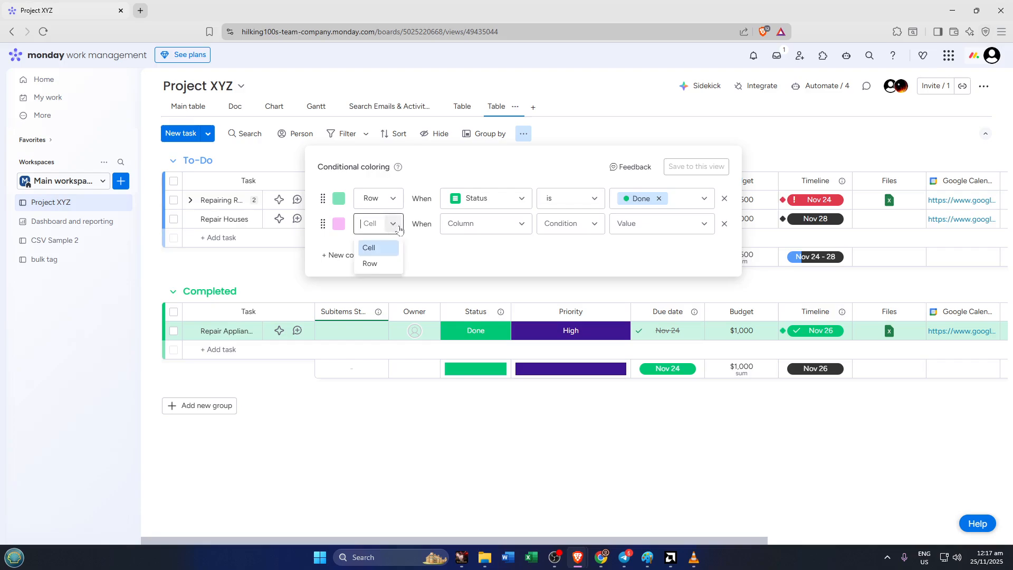
left_click(383, 264)
- Make the pink row rule apply when Priority is High
left_click(521, 224)
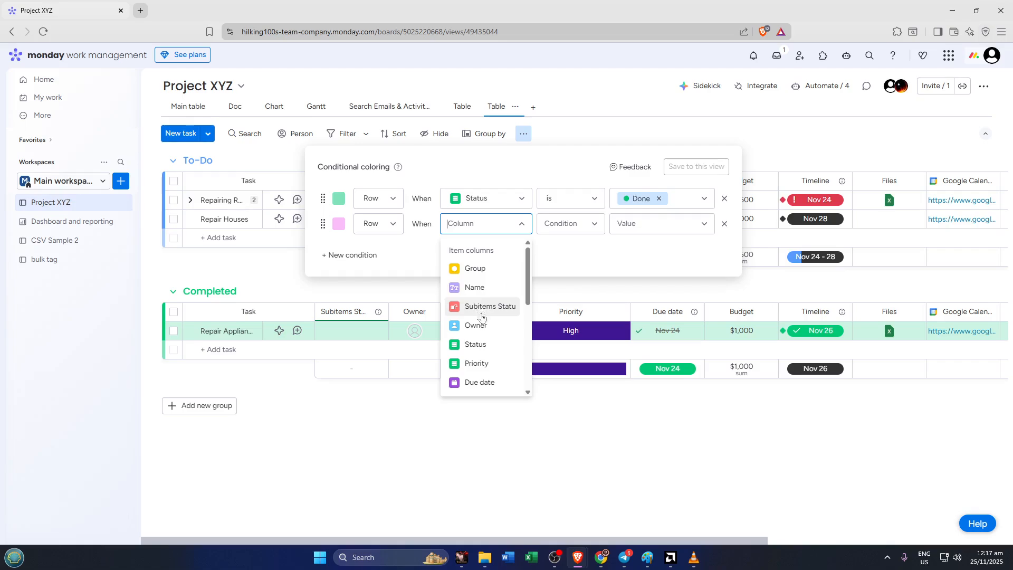
left_click(476, 363)
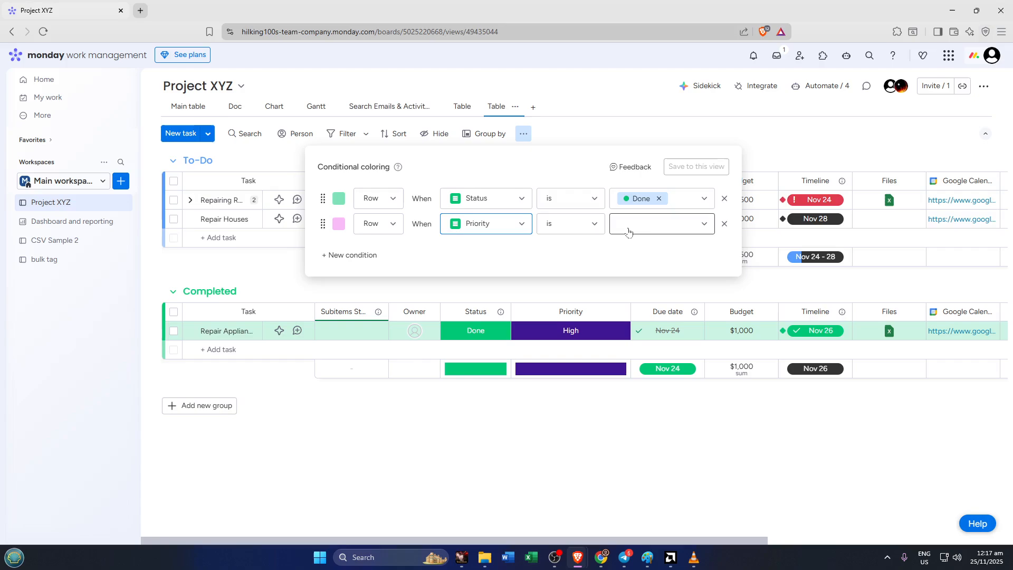
left_click(654, 224)
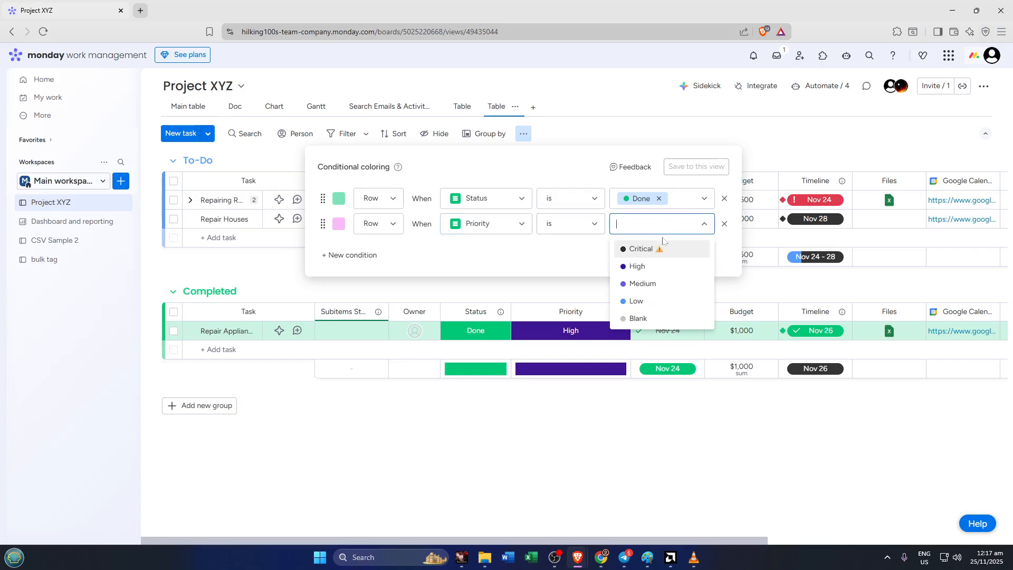
left_click(656, 268)
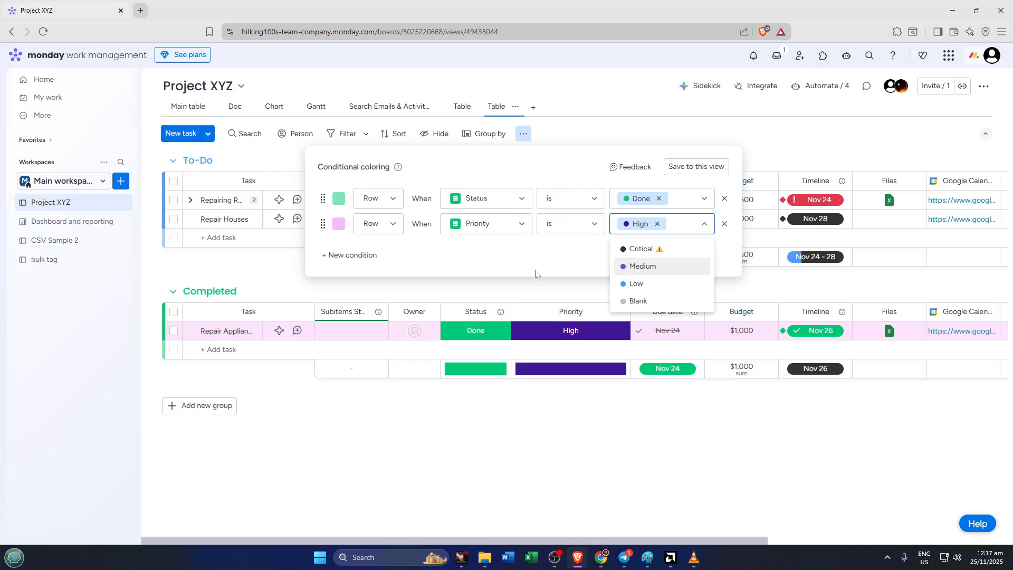
- Replace the pink rule's Priority value with Low
left_click(658, 224)
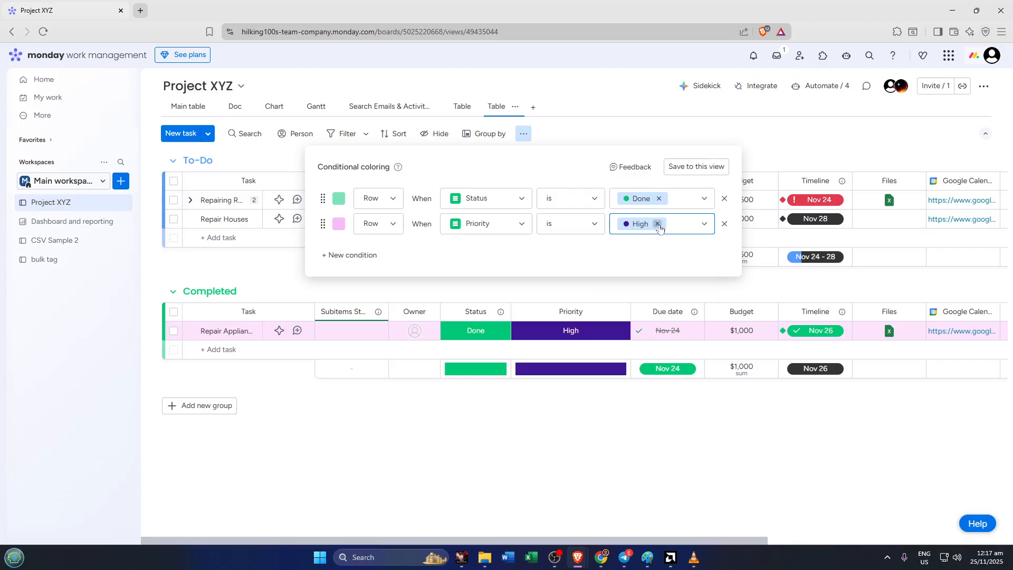
left_click(689, 230)
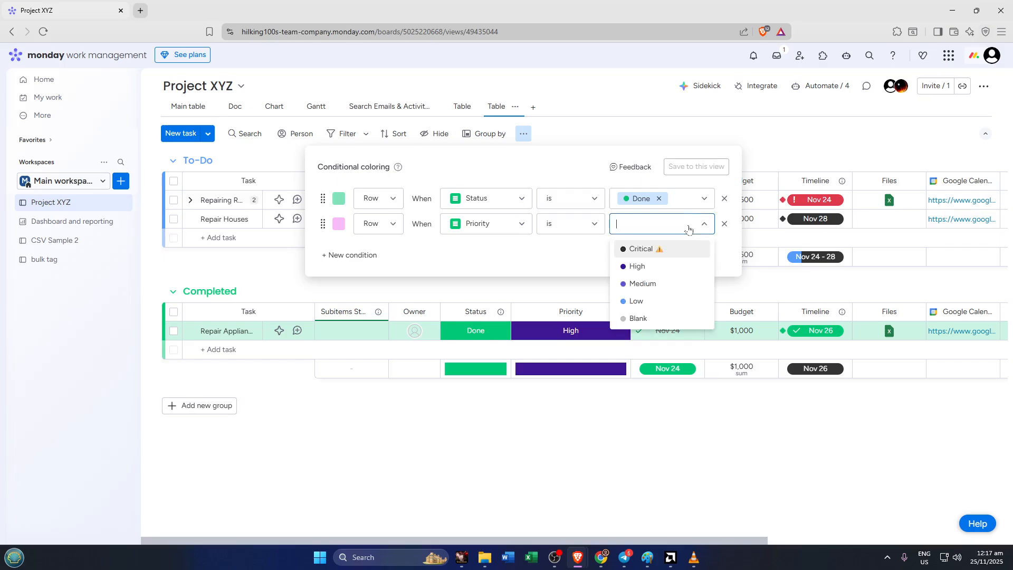
left_click(649, 304)
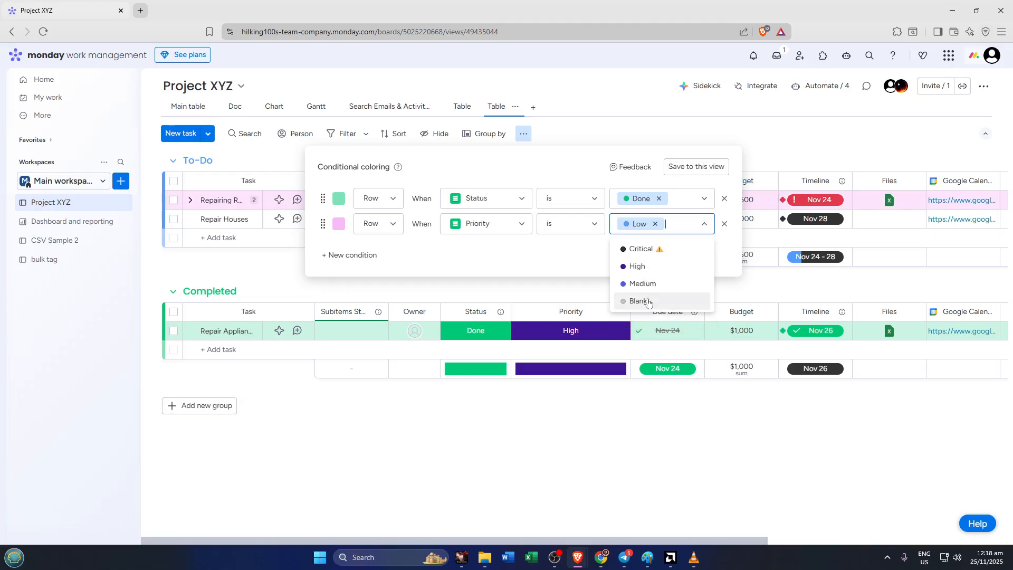